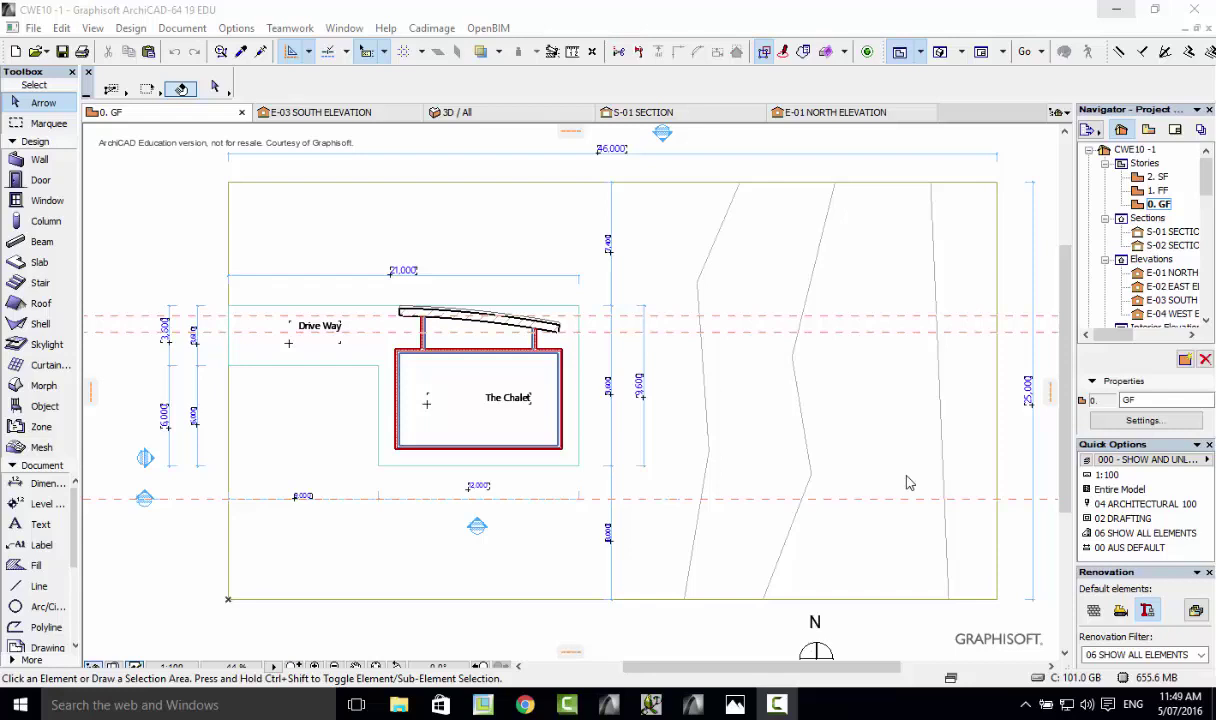
# Browse the reference screenshots in Photos, from the elevation to the 3D house rendering
pyautogui.click(741, 709)
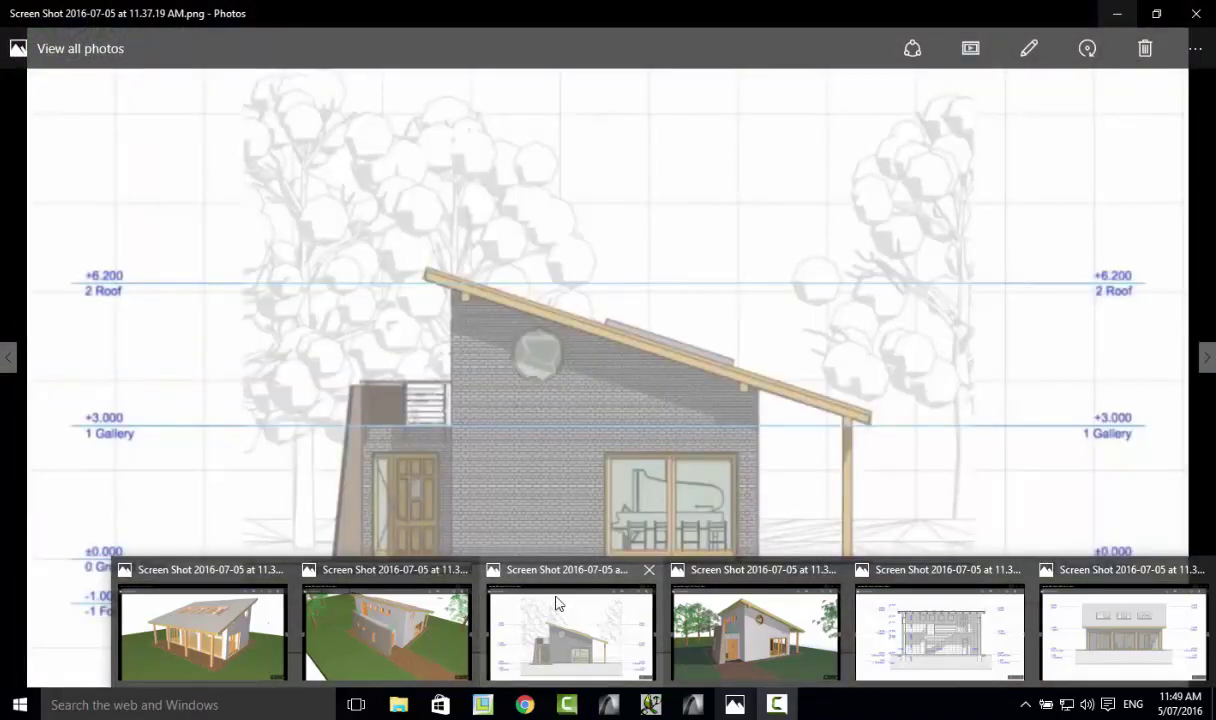
pyautogui.click(543, 592)
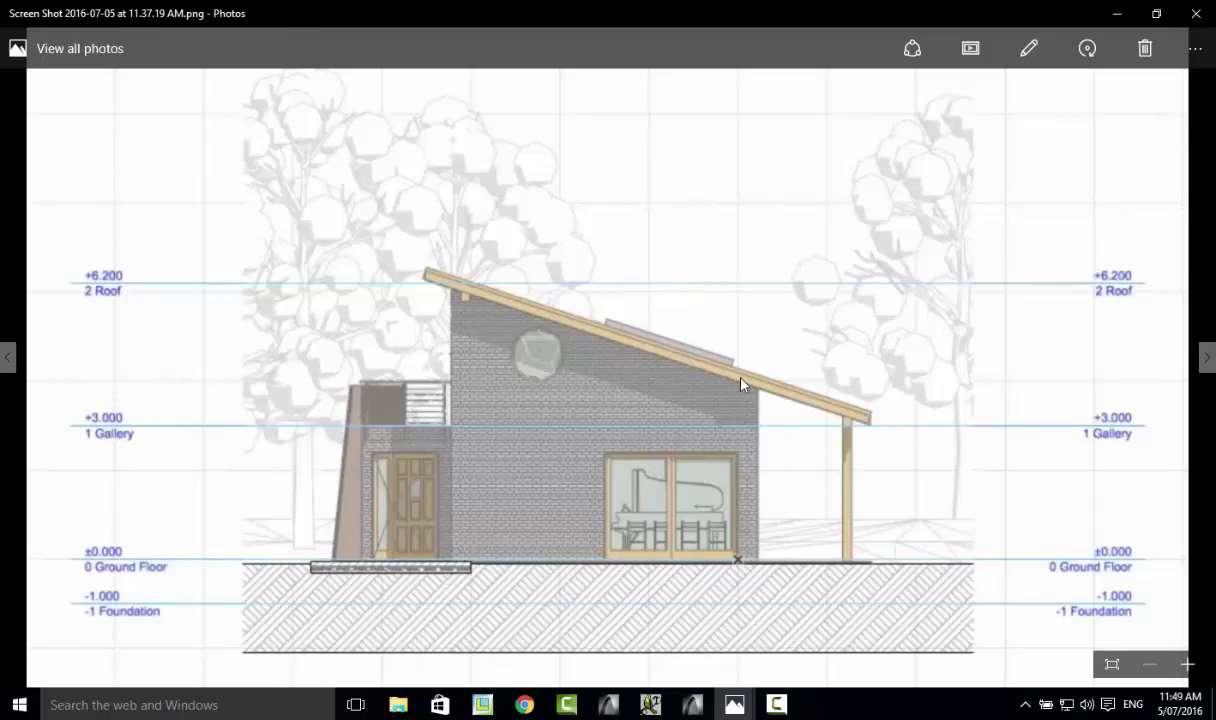
pyautogui.moveTo(660, 431)
pyautogui.click(701, 611)
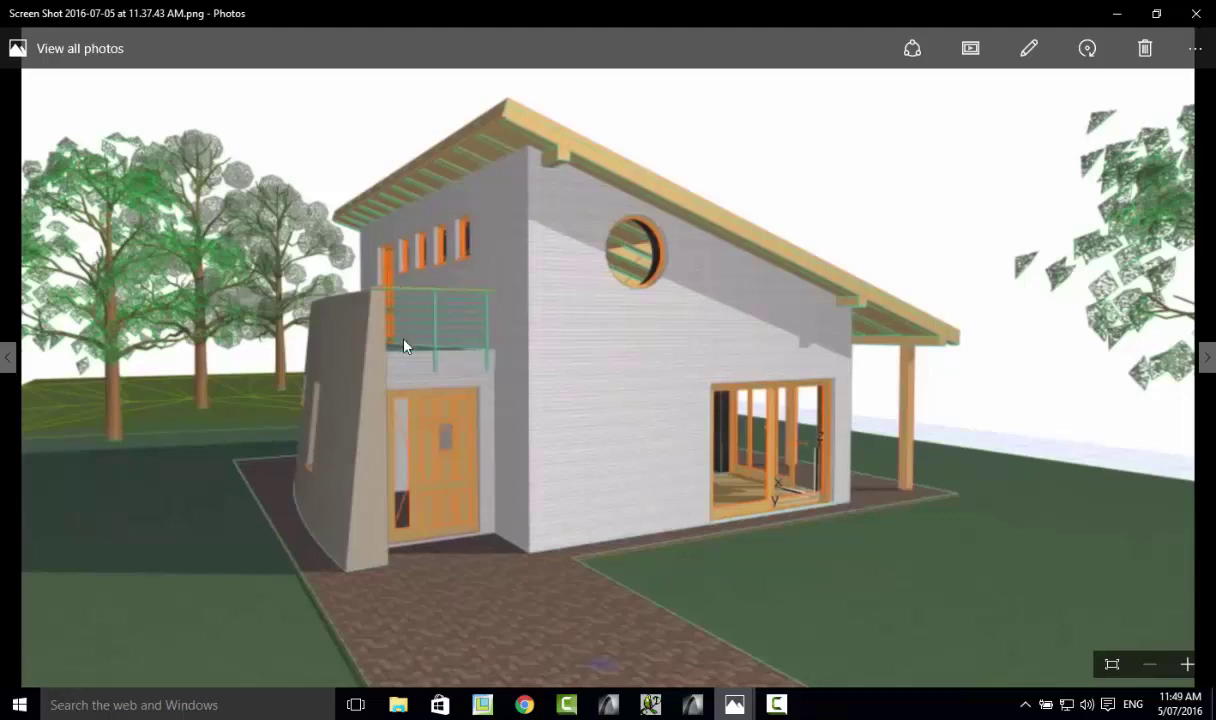
# View the section screenshot, then the front elevation with Roof +6.200, Gallery +3.000, Ground ±0.000
pyautogui.click(736, 704)
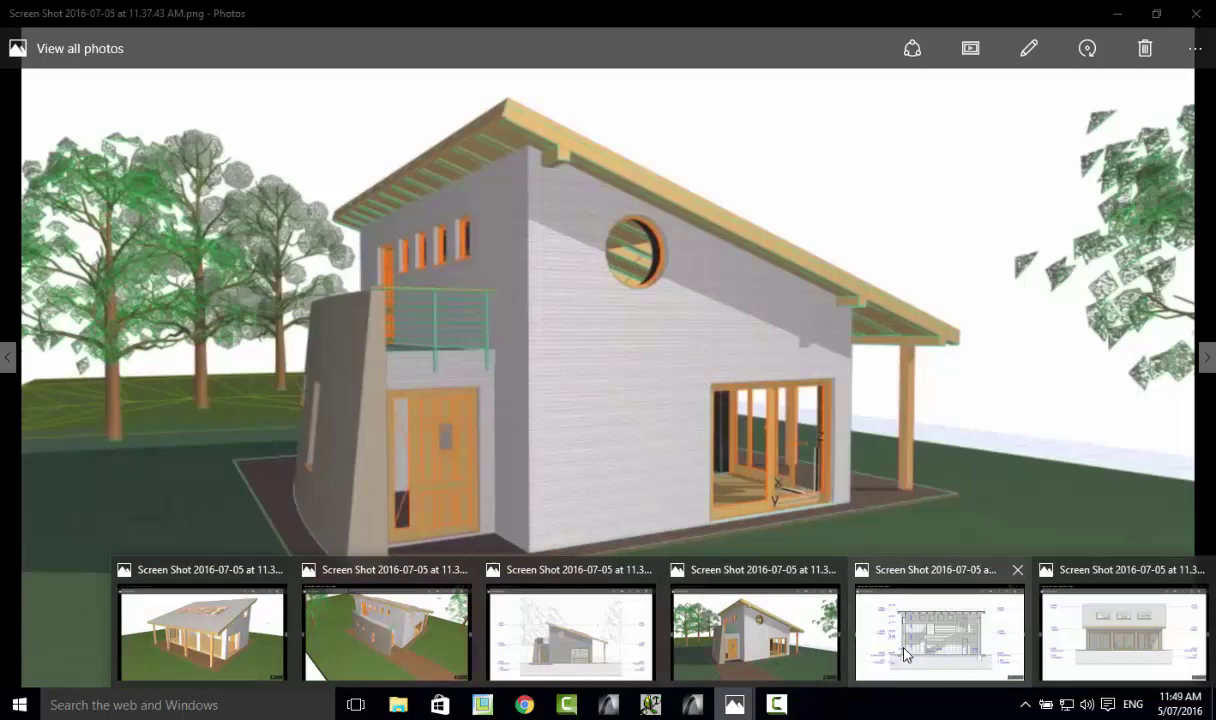
pyautogui.press('Right')
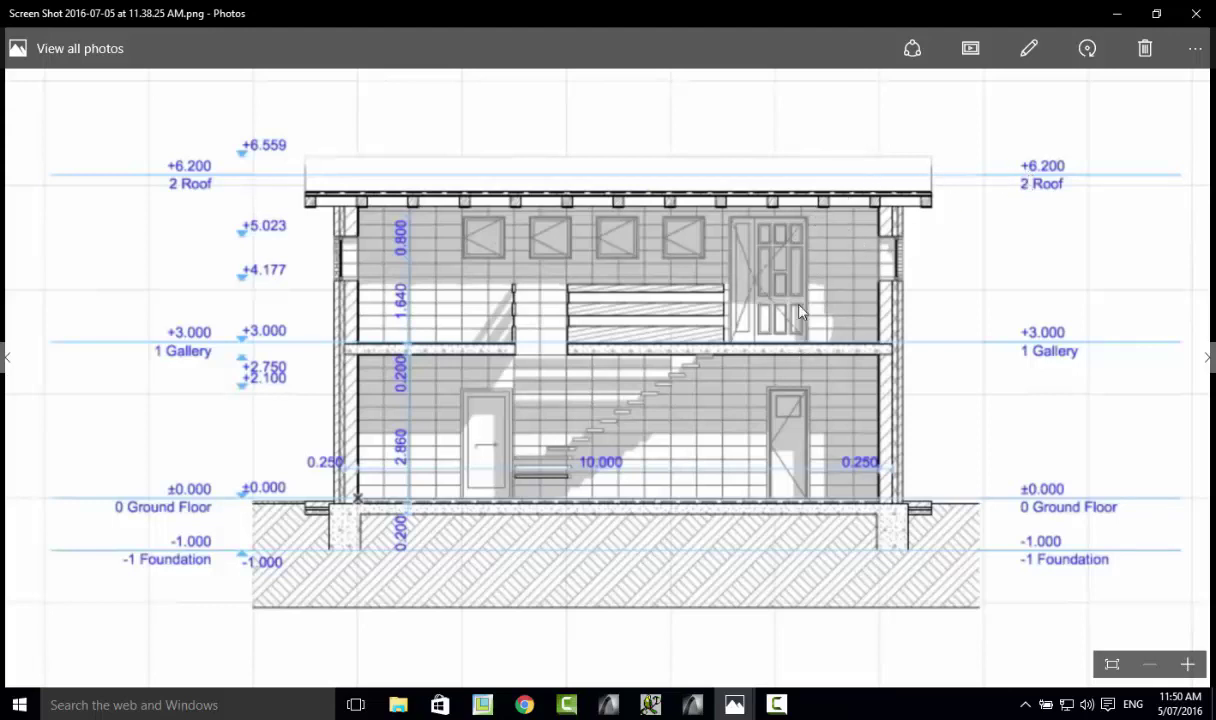
pyautogui.click(734, 704)
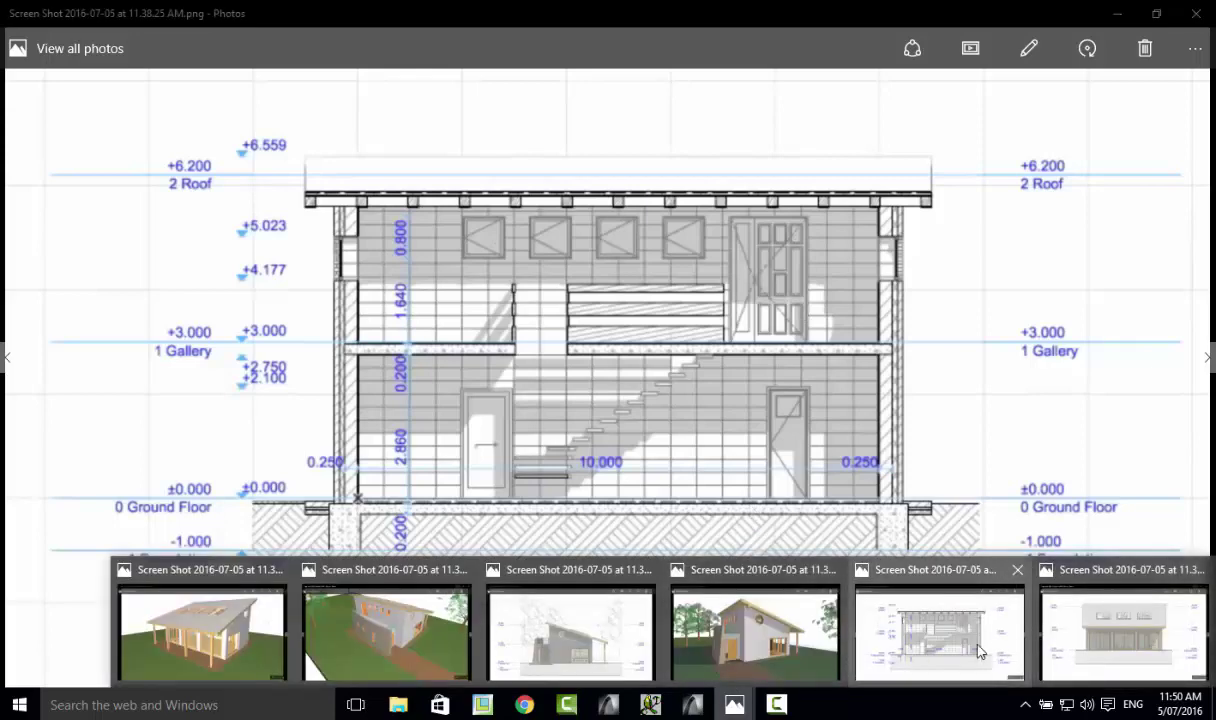
pyautogui.click(1060, 640)
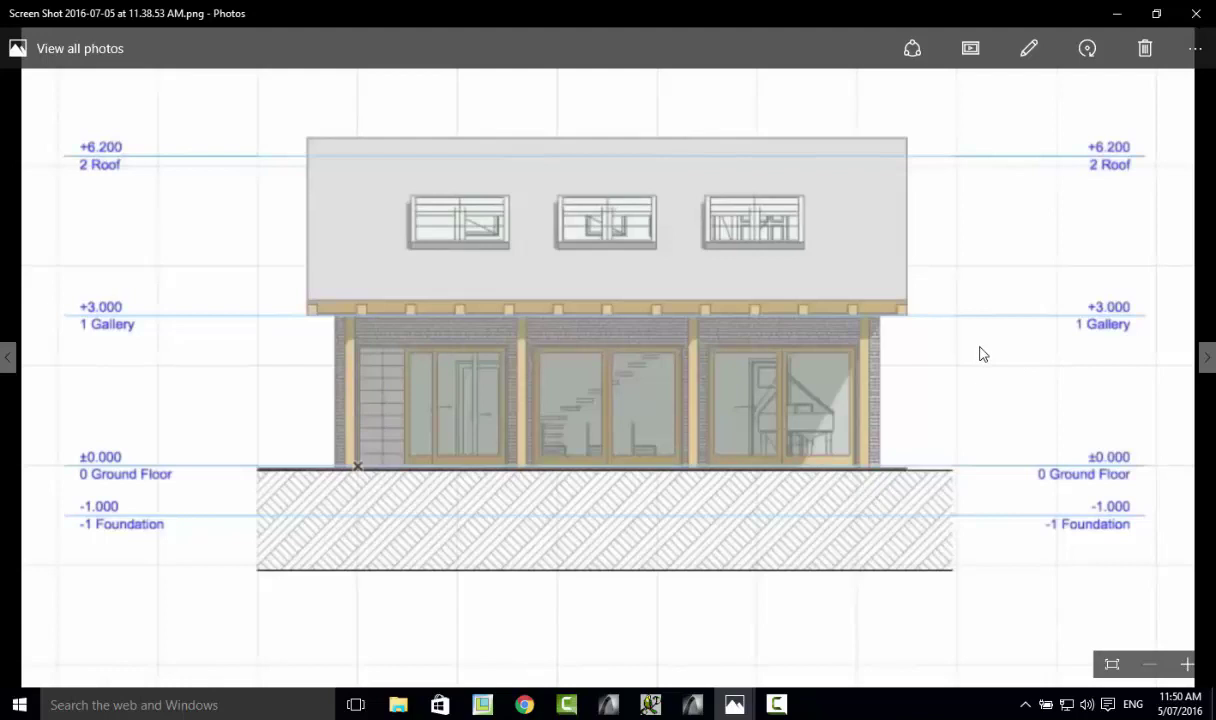
pyautogui.click(735, 706)
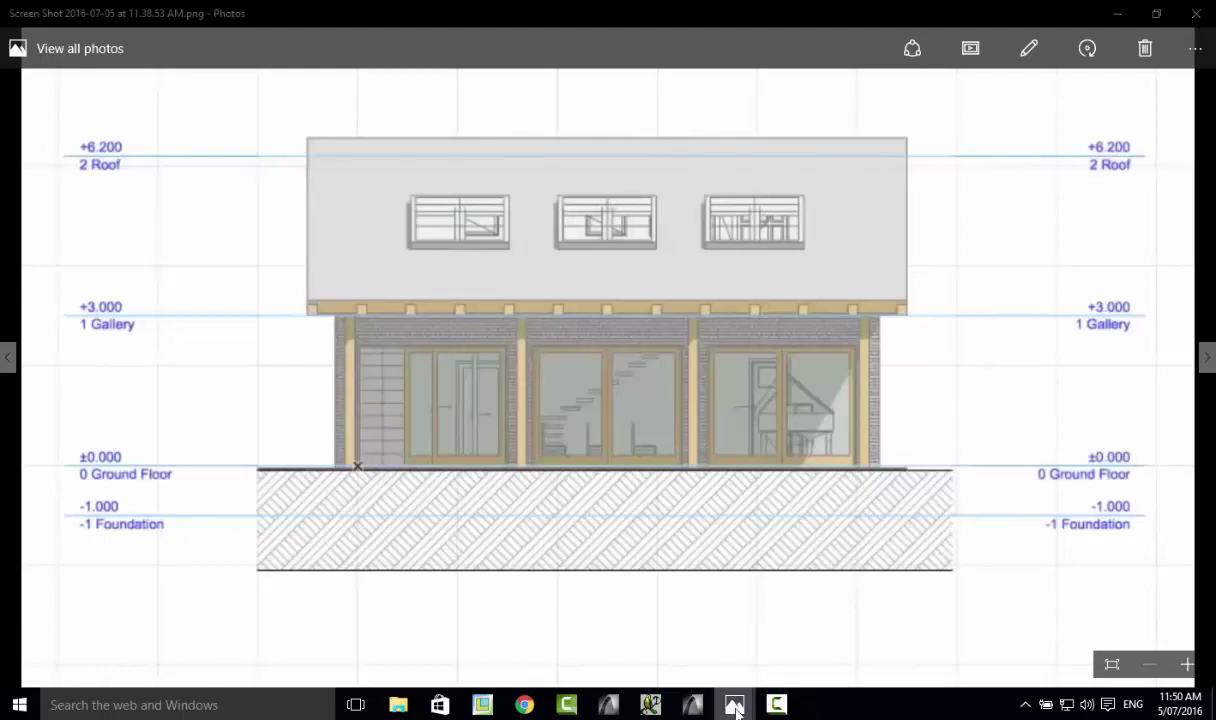
pyautogui.click(737, 708)
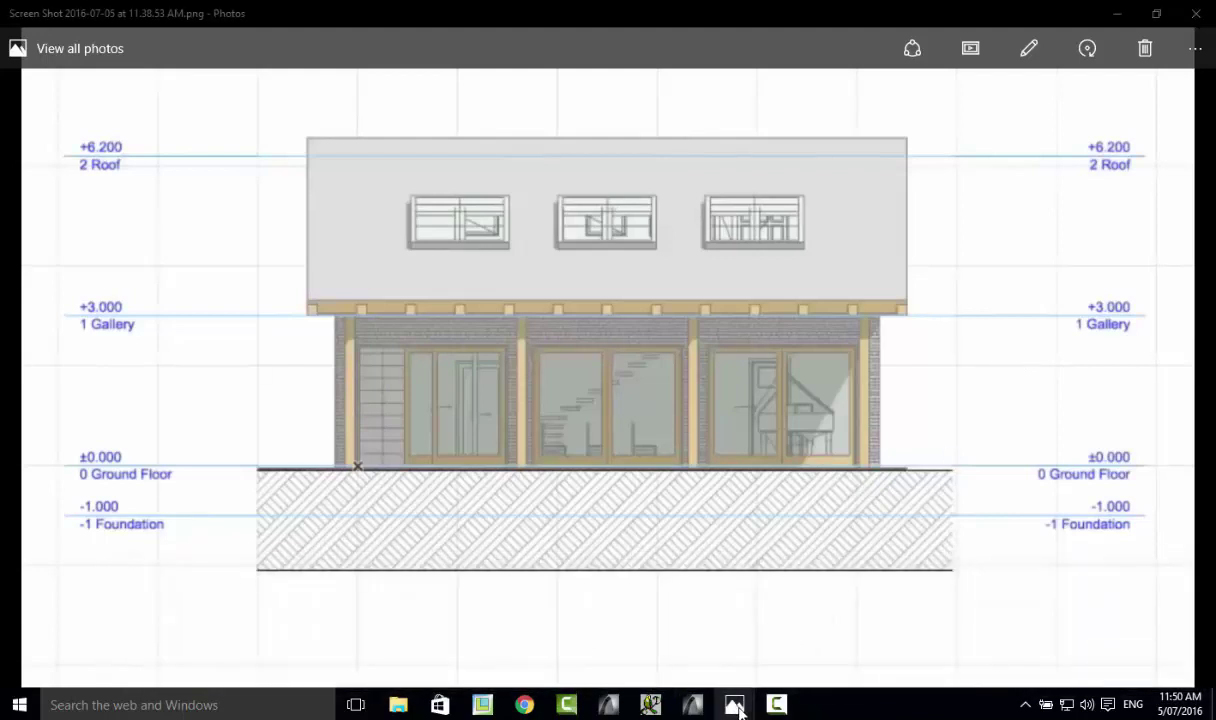
# Return to ArchiCAD and open Design > Story Settings showing SF, FF and GF
pyautogui.click(1117, 19)
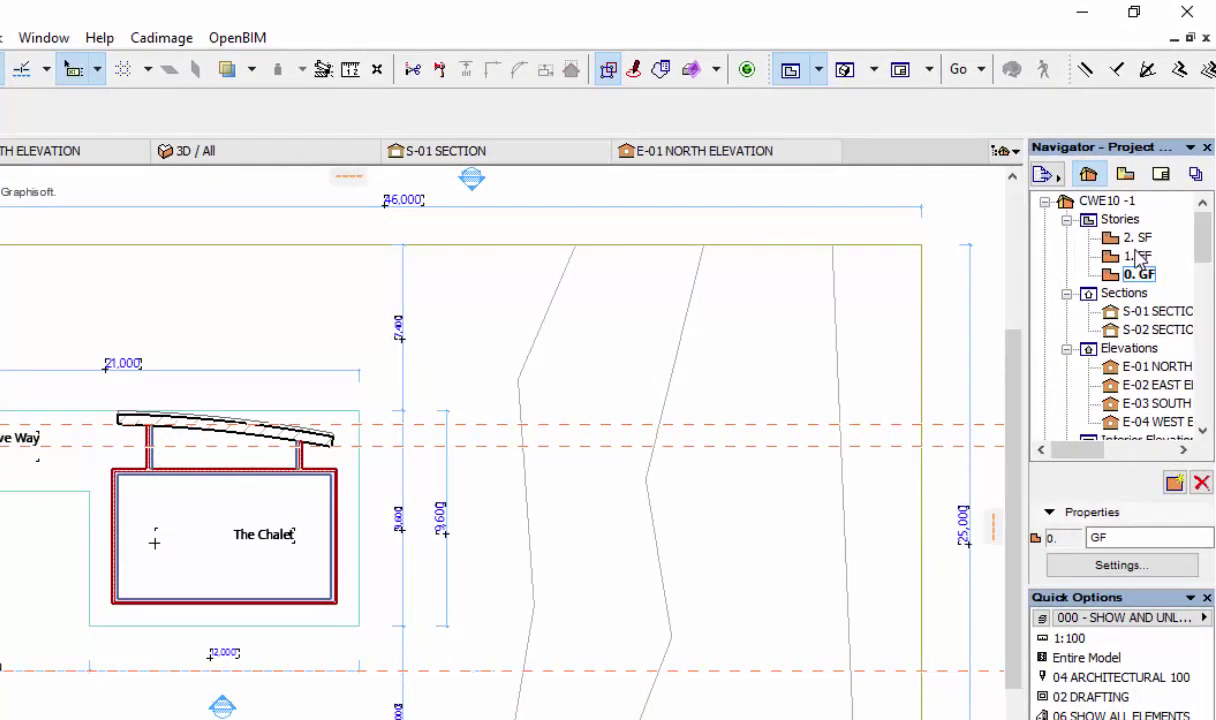
pyautogui.rightClick(1140, 257)
pyautogui.press('Escape')
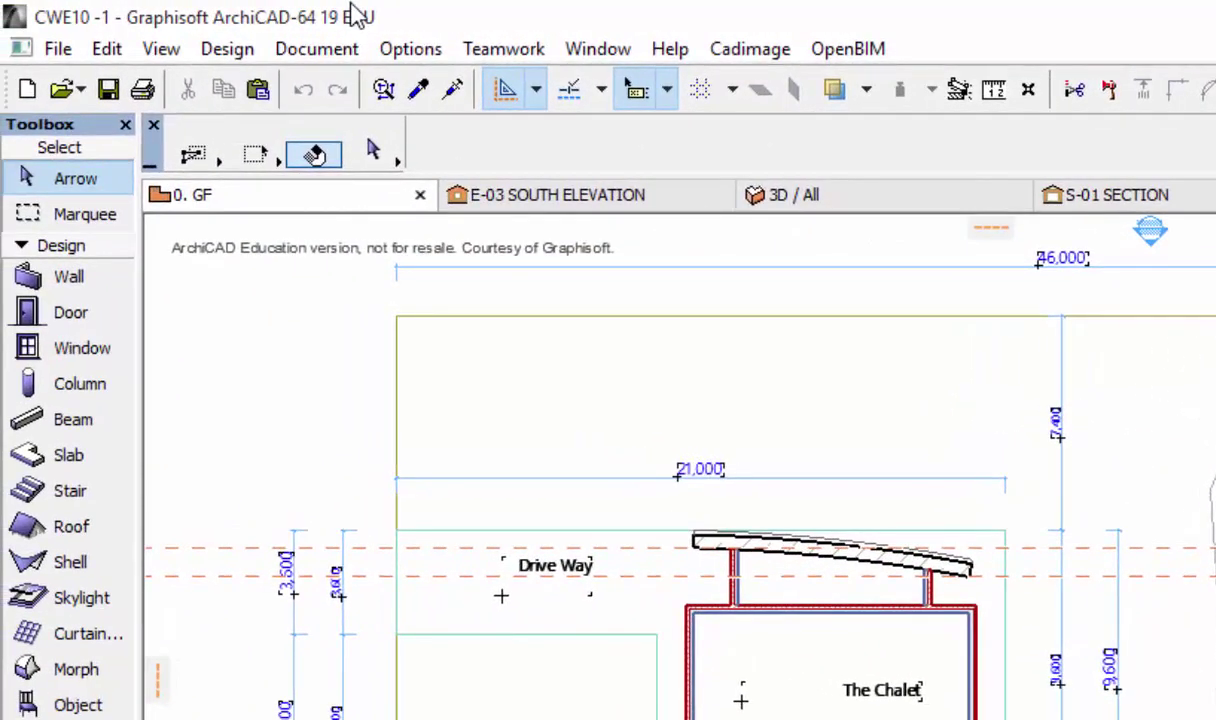
pyautogui.click(232, 49)
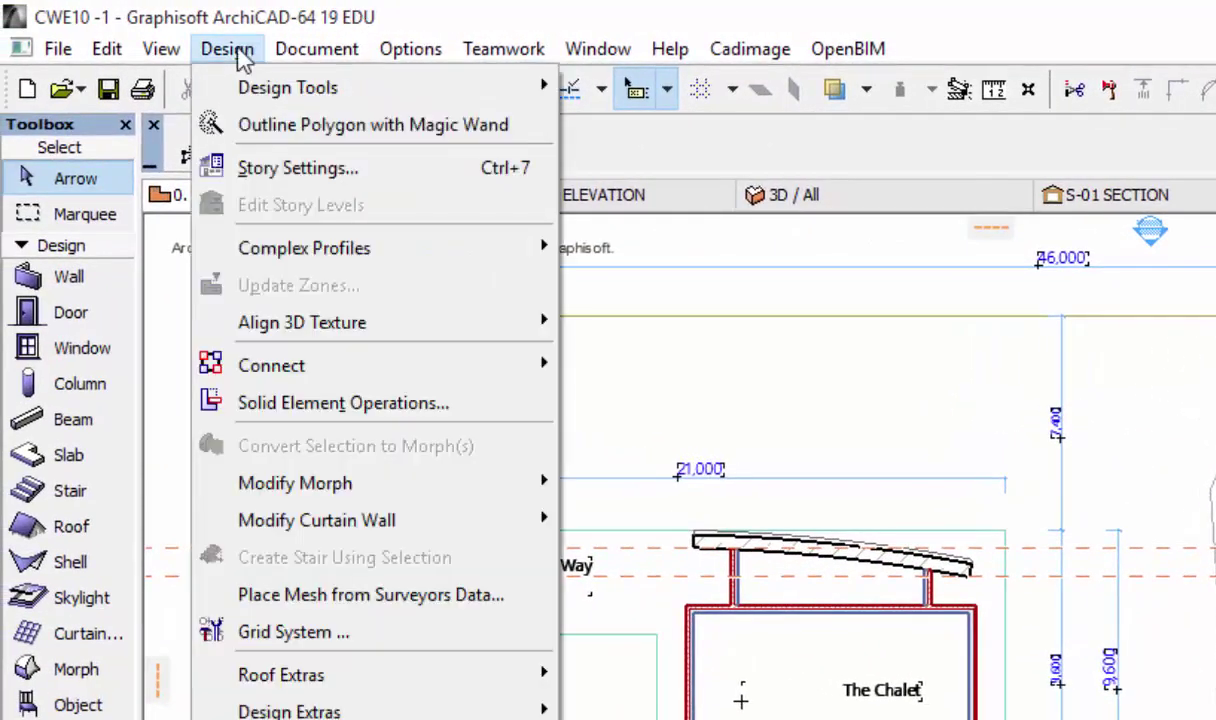
pyautogui.click(273, 172)
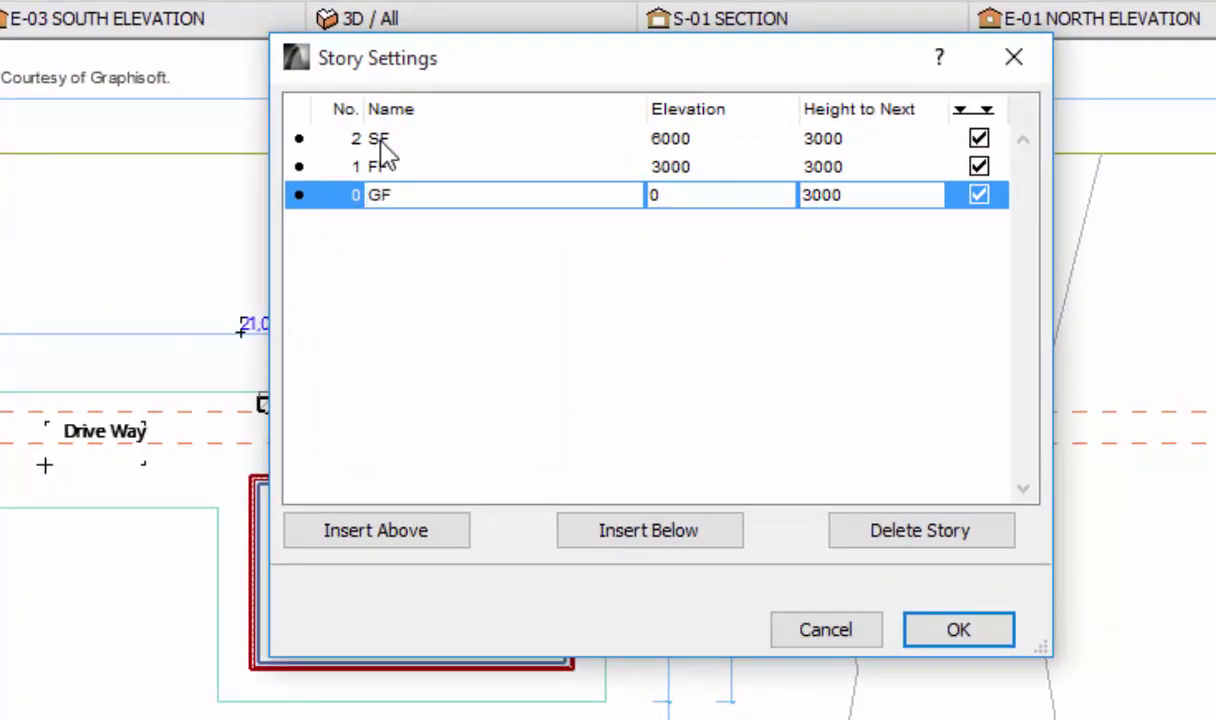
# Rename story SF to 'Roof' and story FF to 'gallery'
pyautogui.click(380, 143)
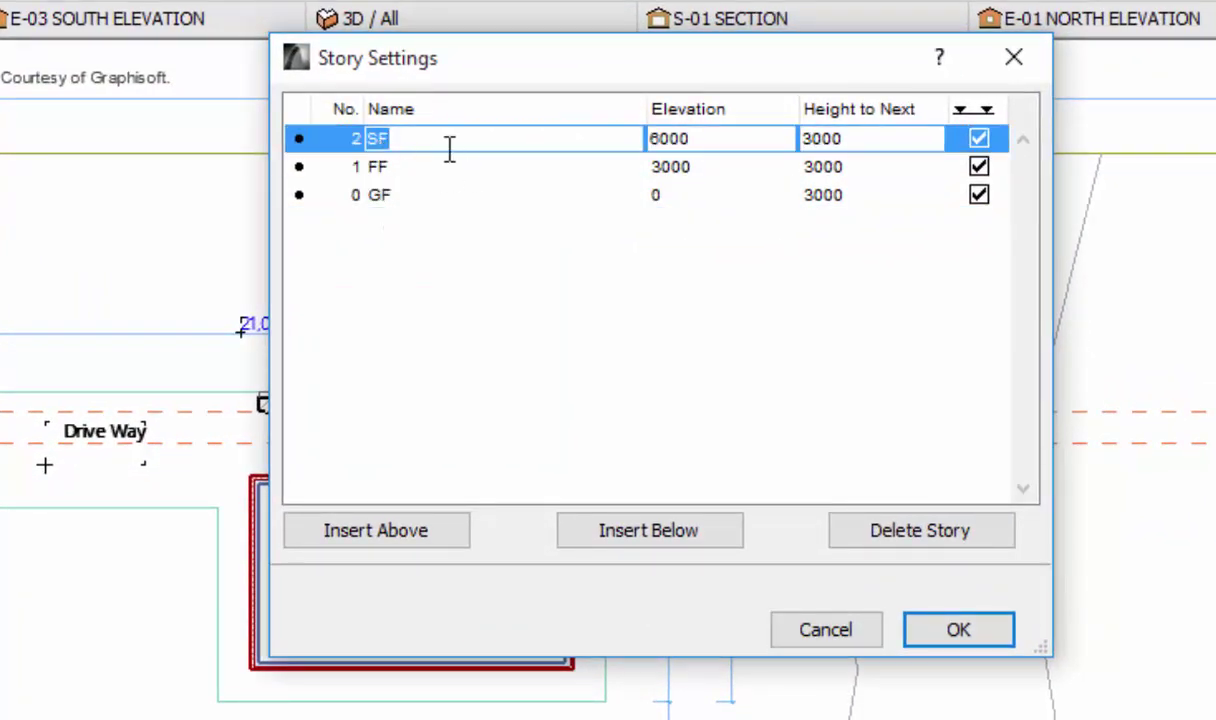
pyautogui.write('Roof')
pyautogui.press('Return')
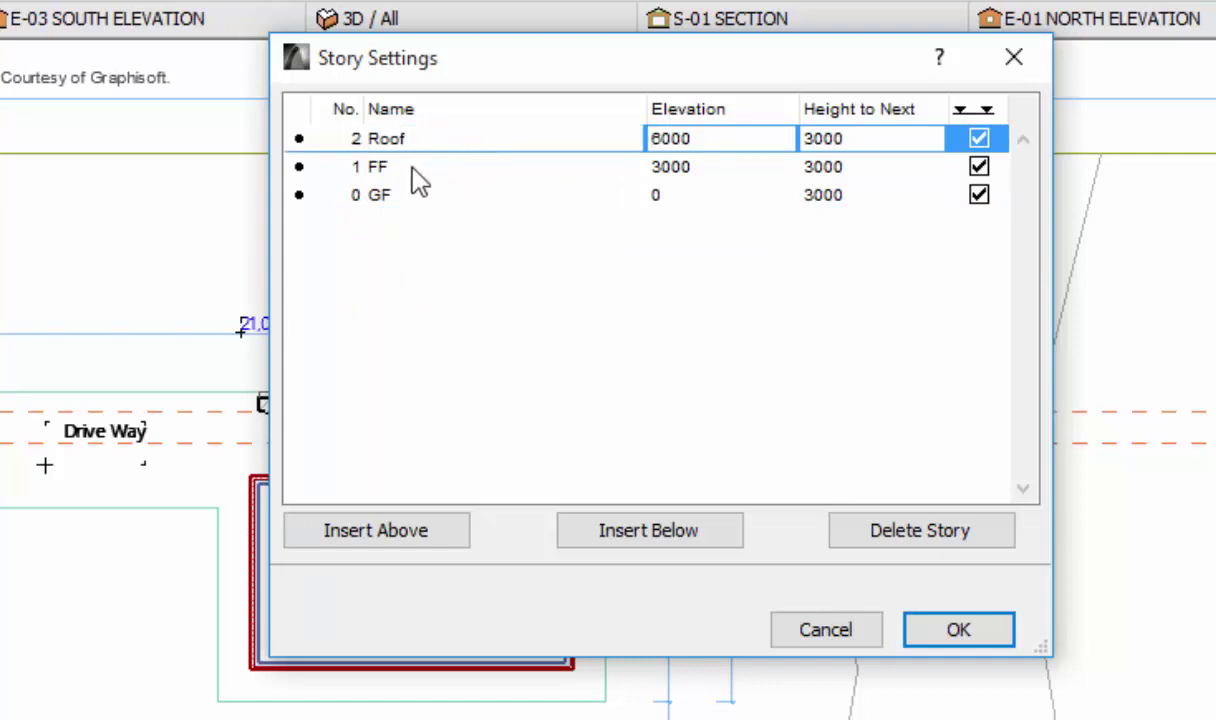
pyautogui.click(412, 170)
pyautogui.write('ga')
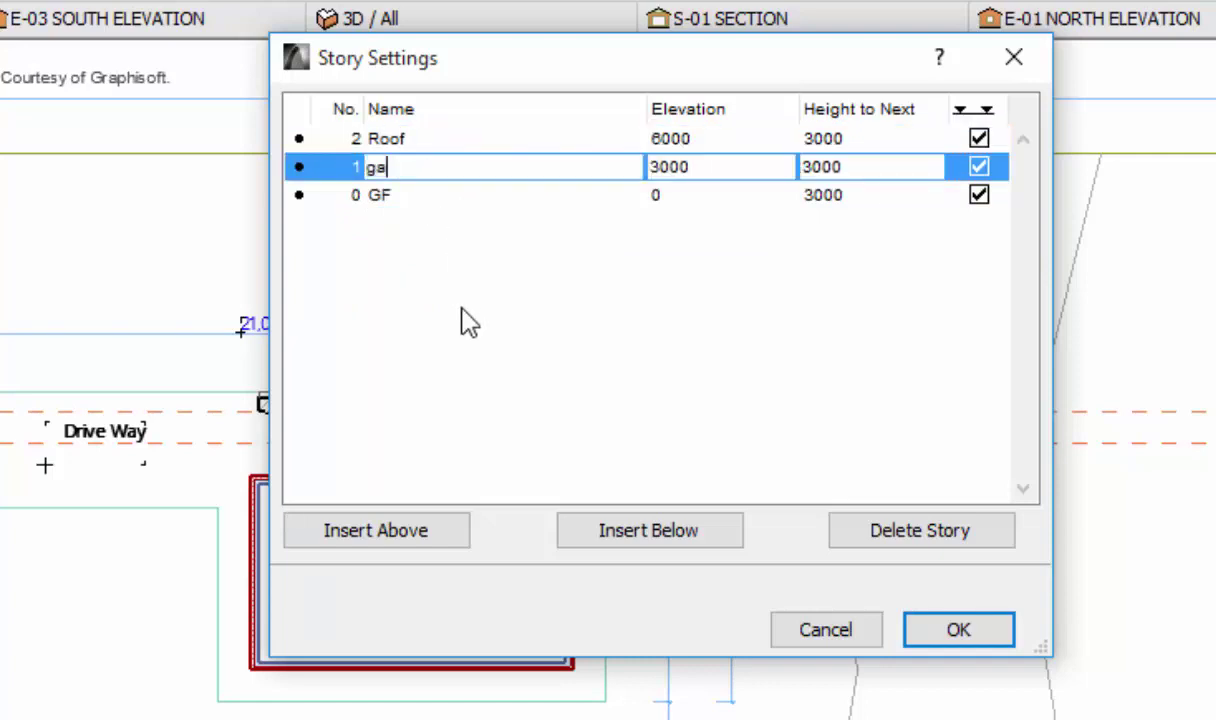
pyautogui.write('llery')
# Rename story GF to 'Ground' and capitalize the Gallery story name
pyautogui.click(381, 194)
pyautogui.write('R')
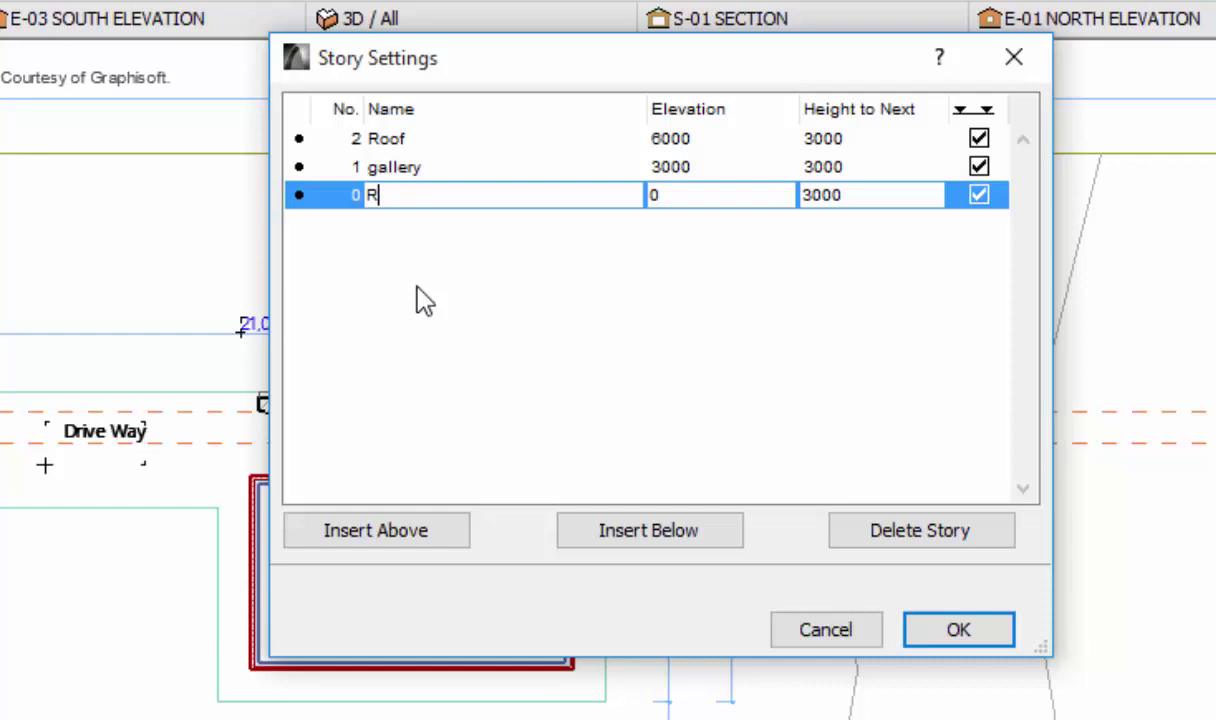
pyautogui.press('BackSpace')
pyautogui.write('Gro')
pyautogui.write('und')
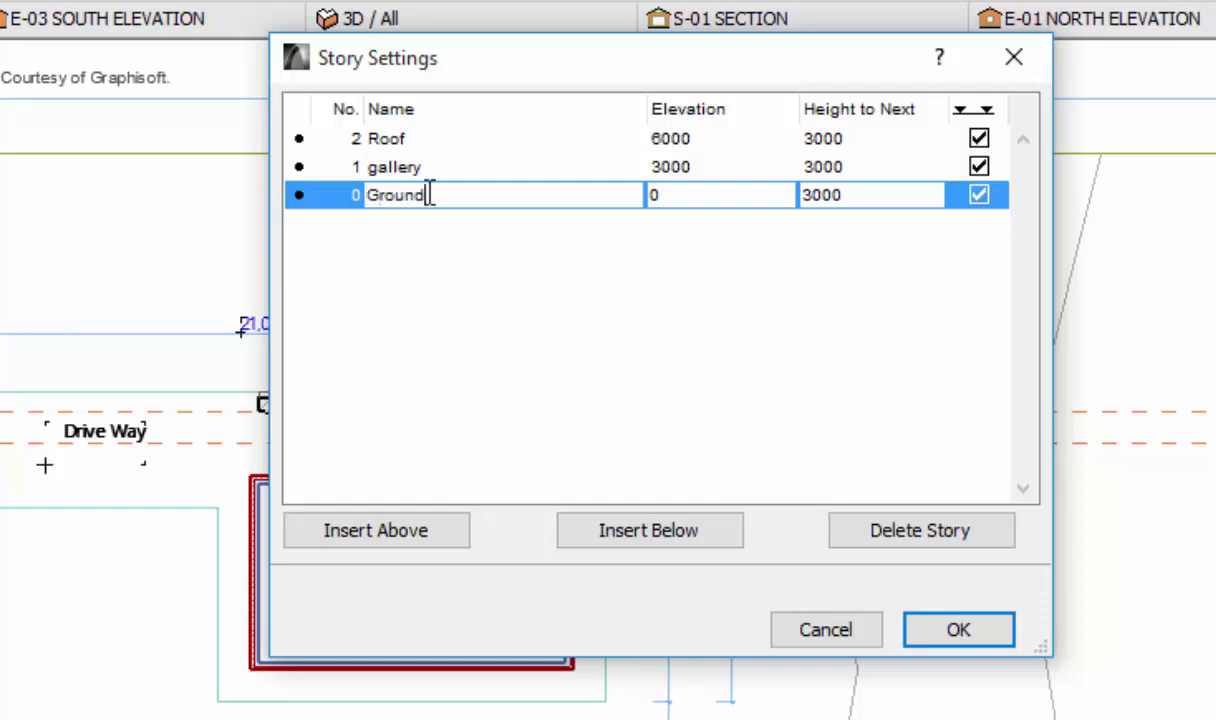
pyautogui.click(412, 172)
pyautogui.click(375, 168)
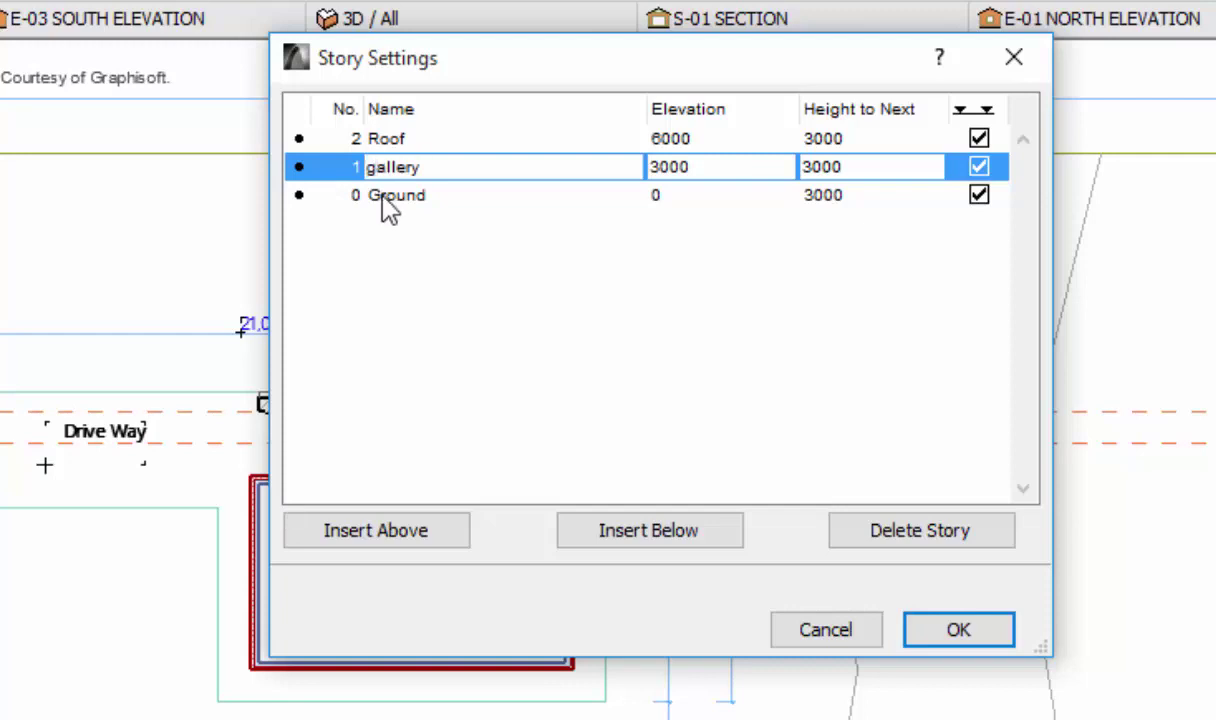
pyautogui.press('BackSpace')
pyautogui.write('G')
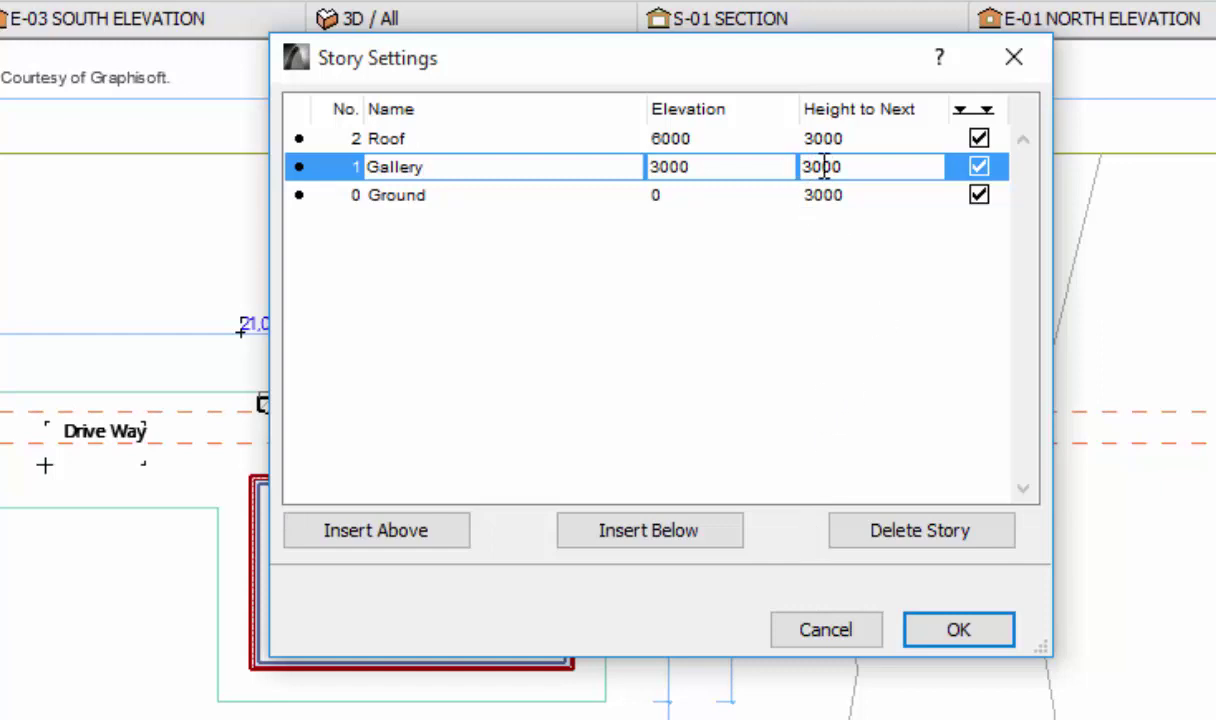
# Set the Gallery story height to 3200, raising Roof to 6200, and apply the settings
pyautogui.click(812, 167)
pyautogui.press('BackSpace')
pyautogui.write('2')
pyautogui.press('Tab')
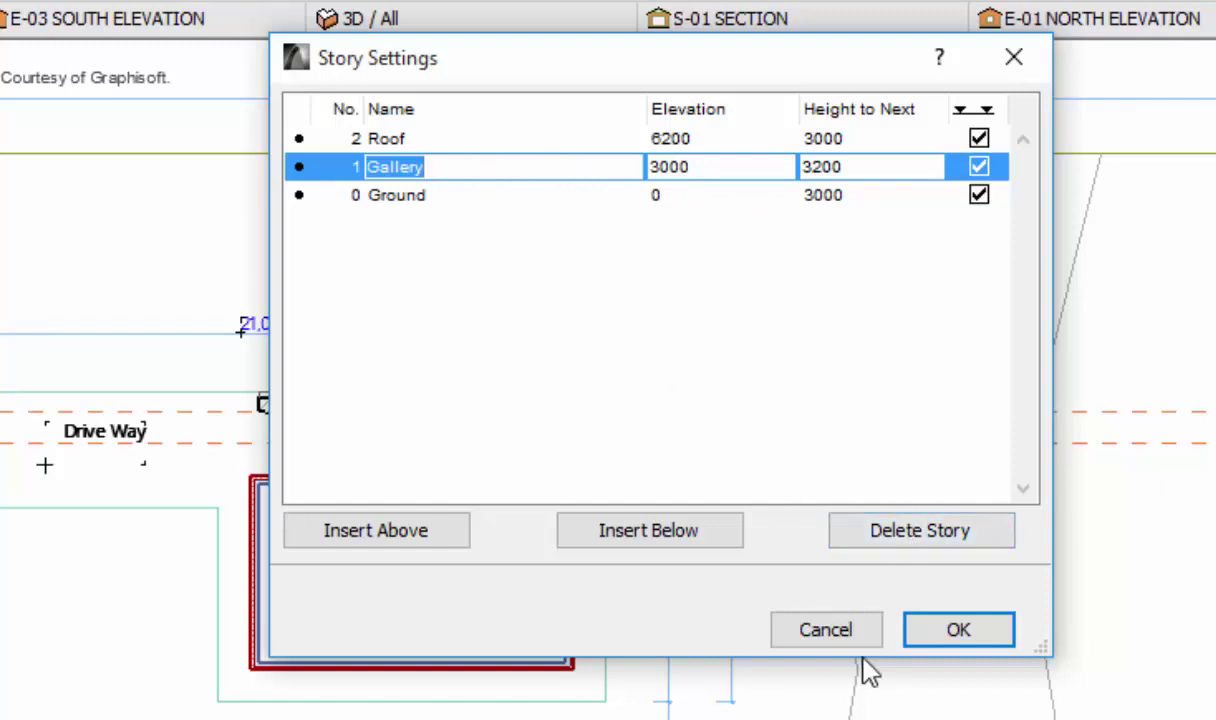
pyautogui.click(965, 634)
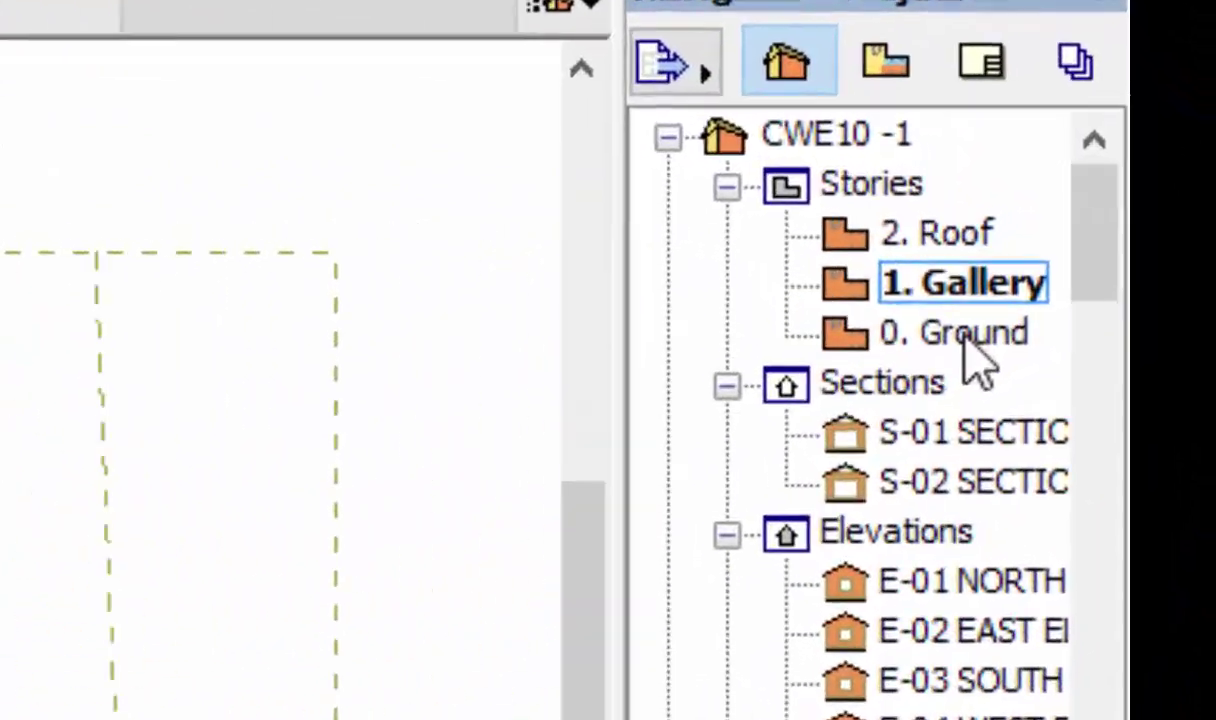
# Open the Ground, Gallery and Roof story plans in turn from the Navigator
pyautogui.doubleClick(960, 338)
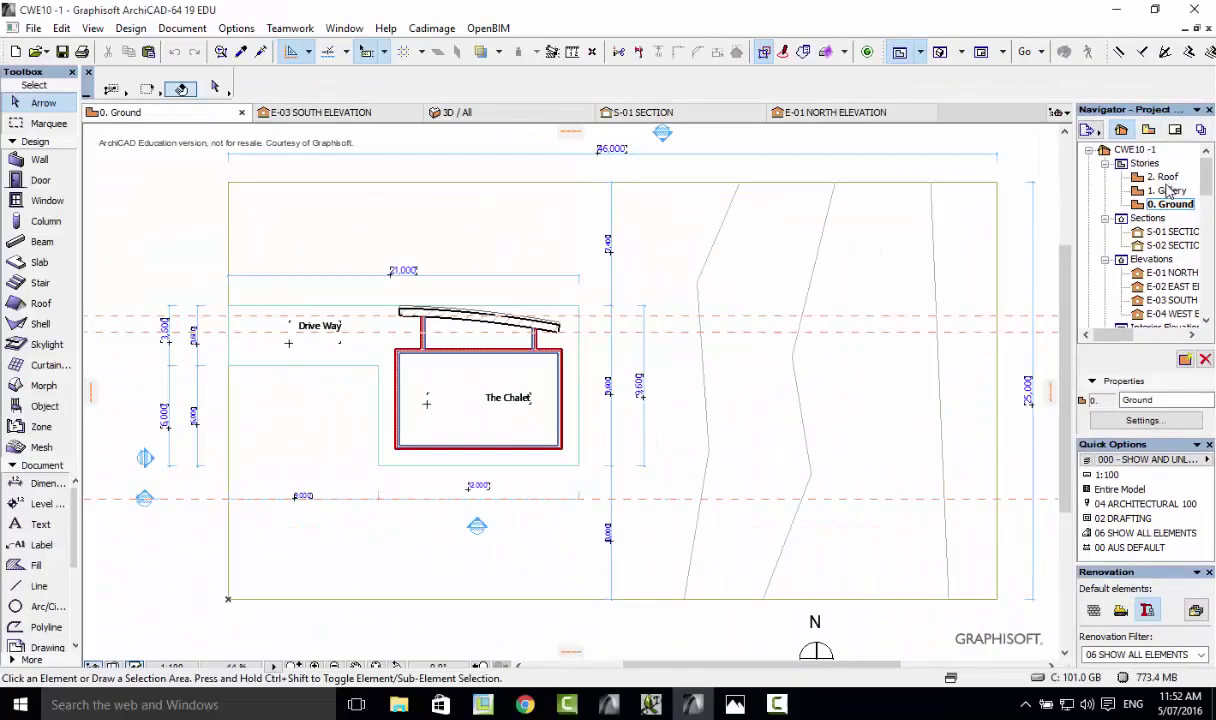
pyautogui.doubleClick(1168, 192)
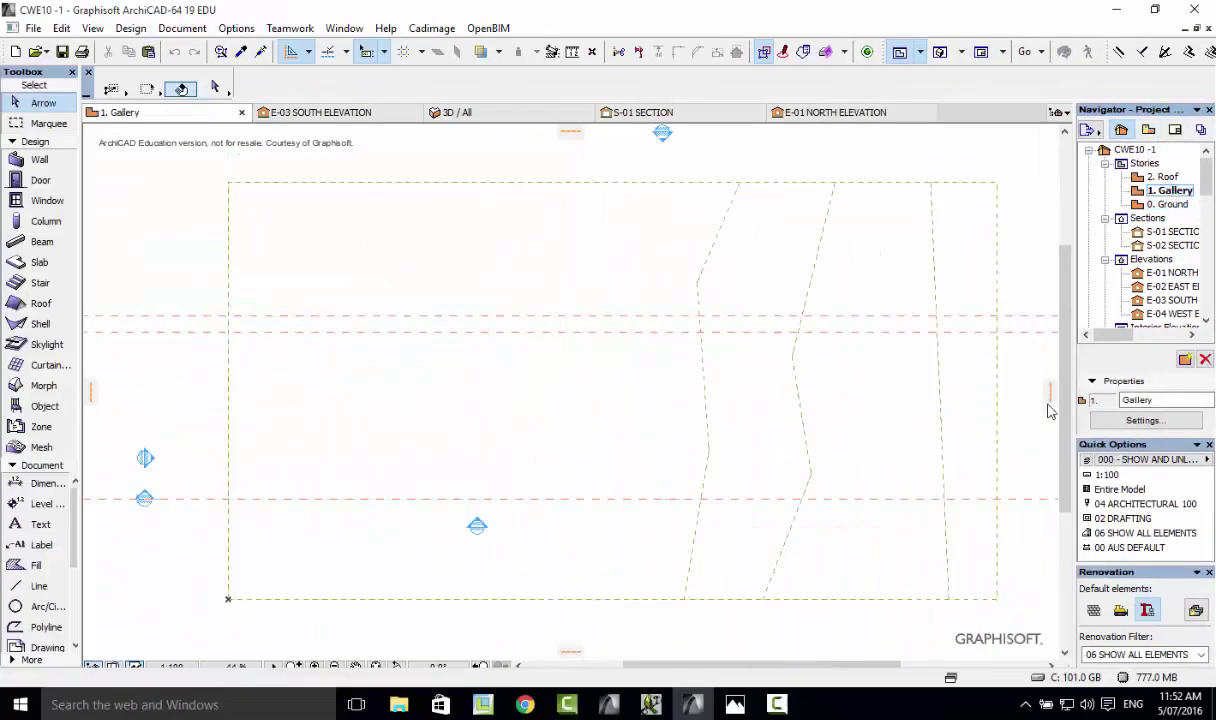
pyautogui.doubleClick(1168, 177)
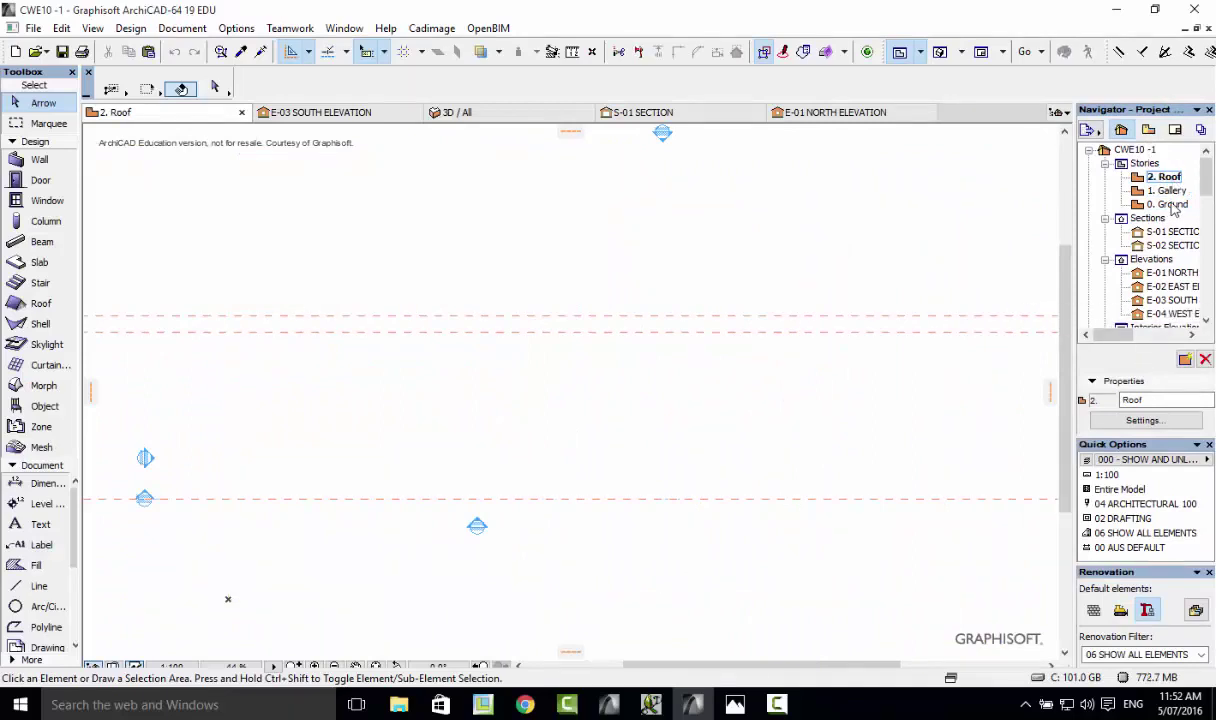